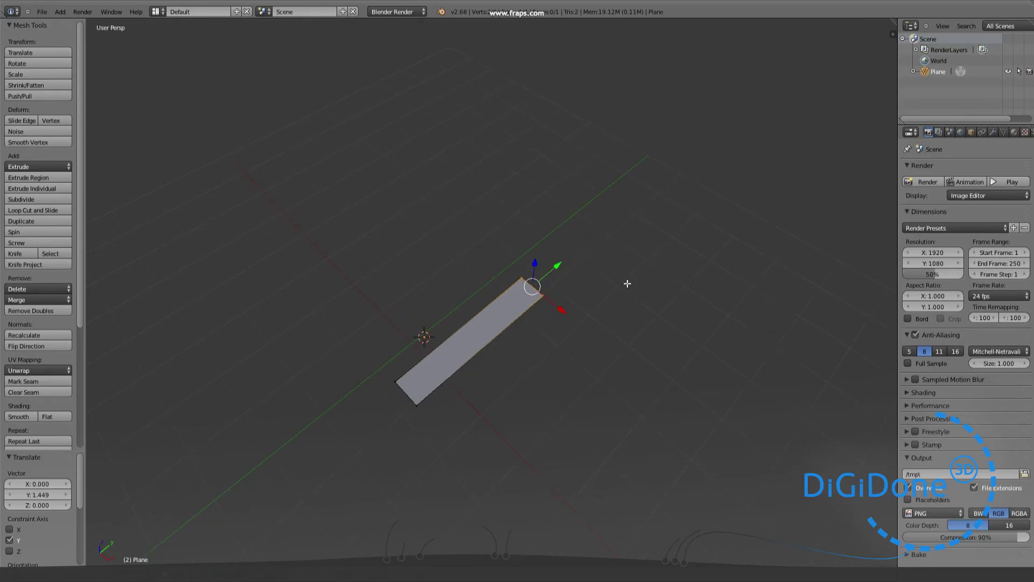
# Duplicate the strip's far end edge twice along the Y axis, placing the first copy about 3.2 units out and the second beyond it
pyautogui.hotkey('shift', 'd')
pyautogui.press('y')
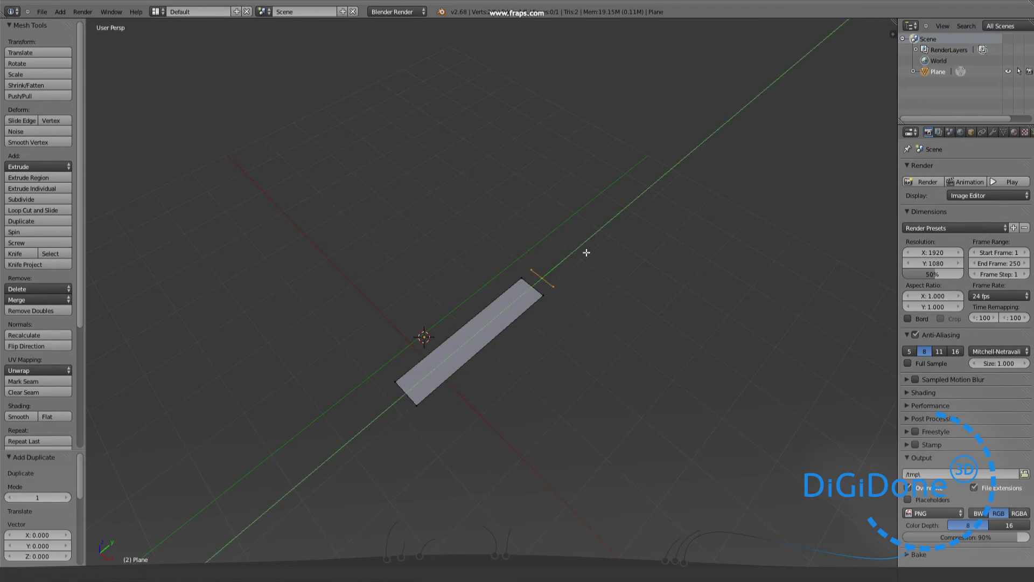
pyautogui.click(655, 205)
pyautogui.moveTo(698, 233); pyautogui.dragTo(654, 263, button='middle')
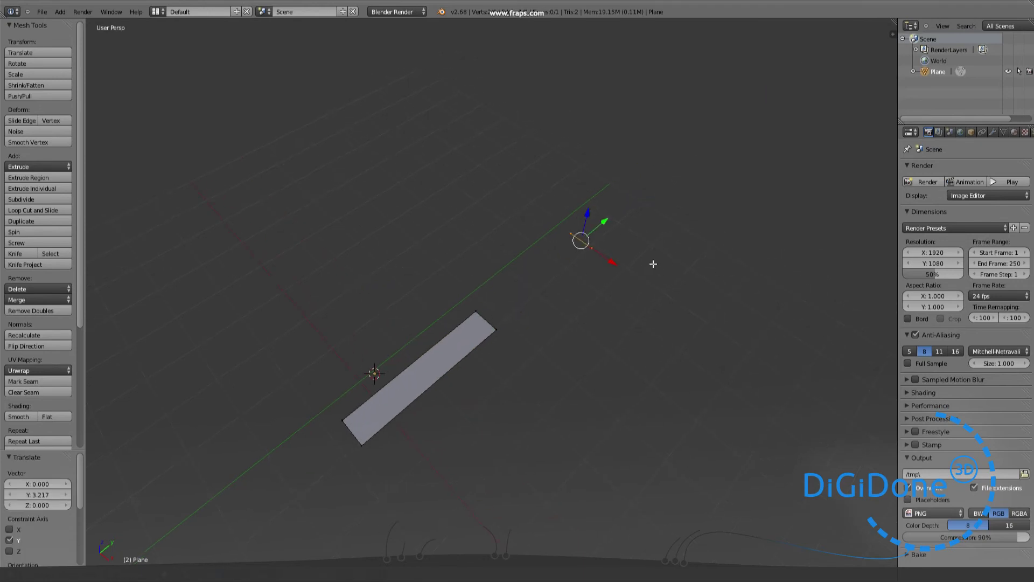
pyautogui.hotkey('ctrl', 'z')
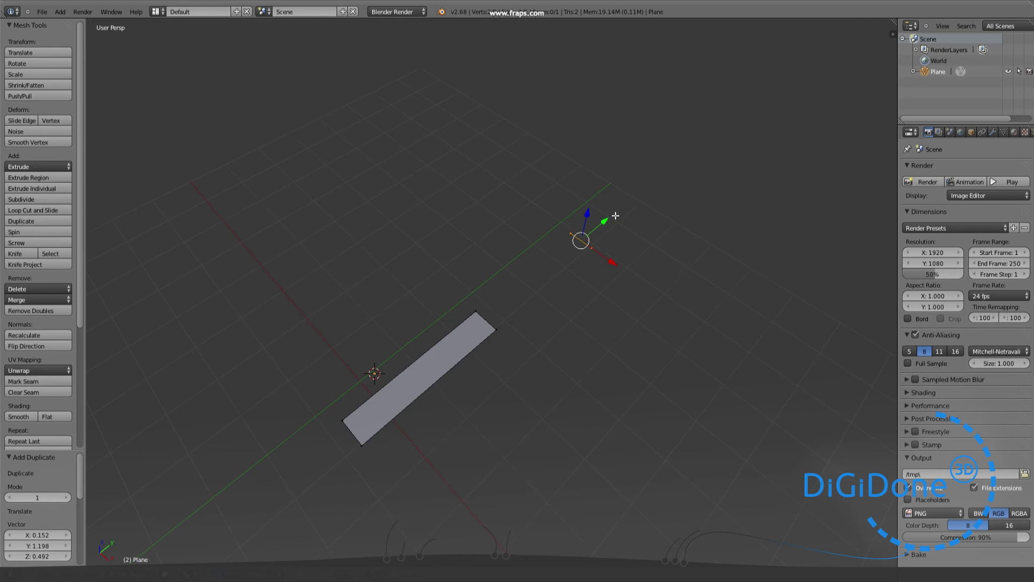
pyautogui.hotkey('shift', 'd')
pyautogui.press('y')
pyautogui.click(717, 156)
# Fill the gaps between the strip's end edge and the two duplicated edges with faces to make a three-segment strip
pyautogui.press('b')
pyautogui.moveTo(454, 203); pyautogui.dragTo(619, 388)
pyautogui.press('f')
pyautogui.press('b')
pyautogui.moveTo(542, 127); pyautogui.dragTo(762, 300)
pyautogui.press('f')
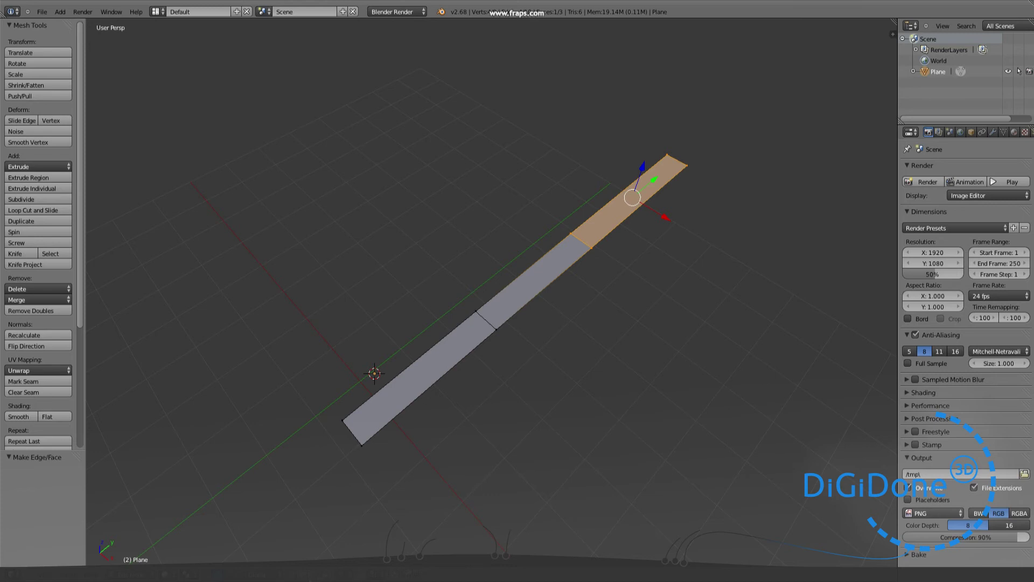
# Extrude the whole three-segment strip upward by about 1.277 units to form a low wall
pyautogui.press('a')
pyautogui.press('e')
pyautogui.click(507, 291)
pyautogui.moveTo(550, 378); pyautogui.dragTo(530, 231, button='middle')
# Extrude the top faces of the two outer wall segments upward by about 2.717, then by another 0.771
pyautogui.keyDown('shift'); pyautogui.rightClick(530, 231); pyautogui.keyUp('shift')
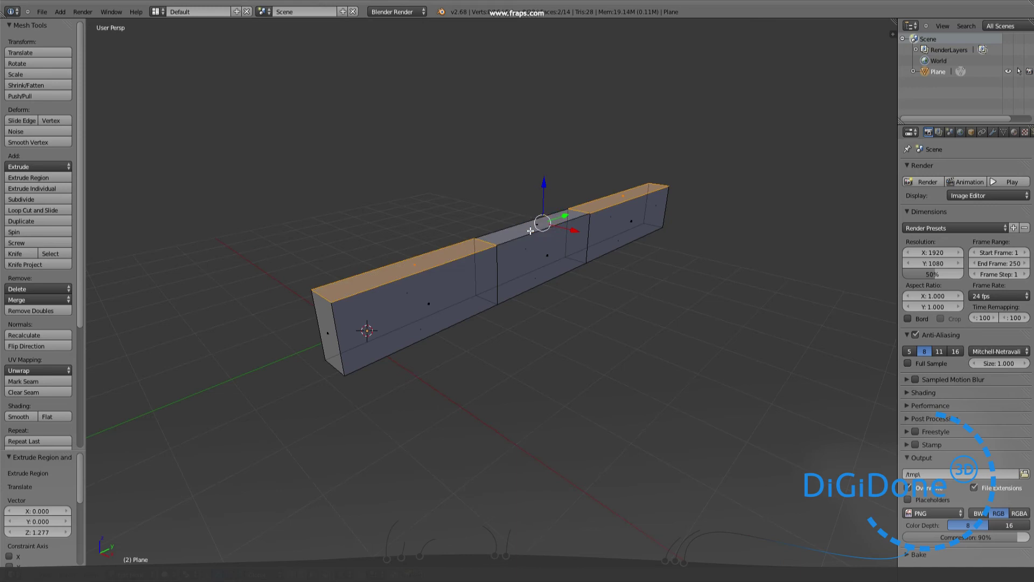
pyautogui.press('e')
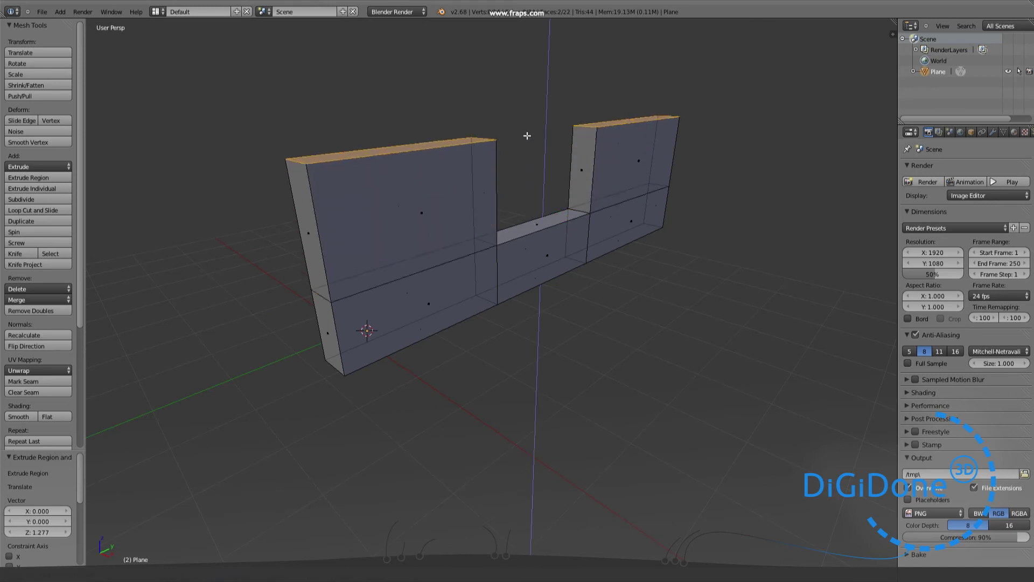
pyautogui.click(530, 89)
pyautogui.moveTo(579, 223); pyautogui.dragTo(567, 264, button='middle')
pyautogui.press('e')
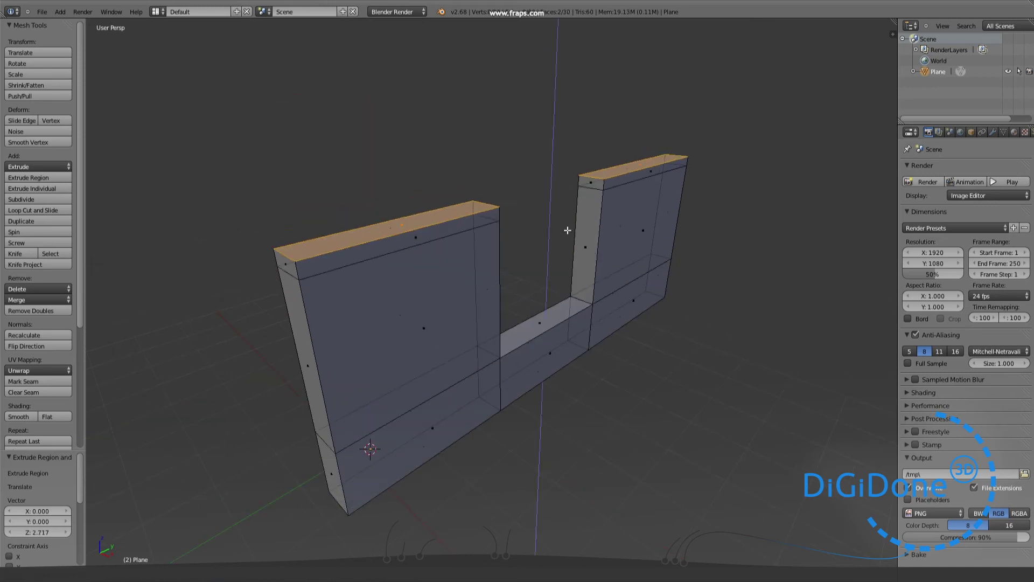
pyautogui.click(572, 226)
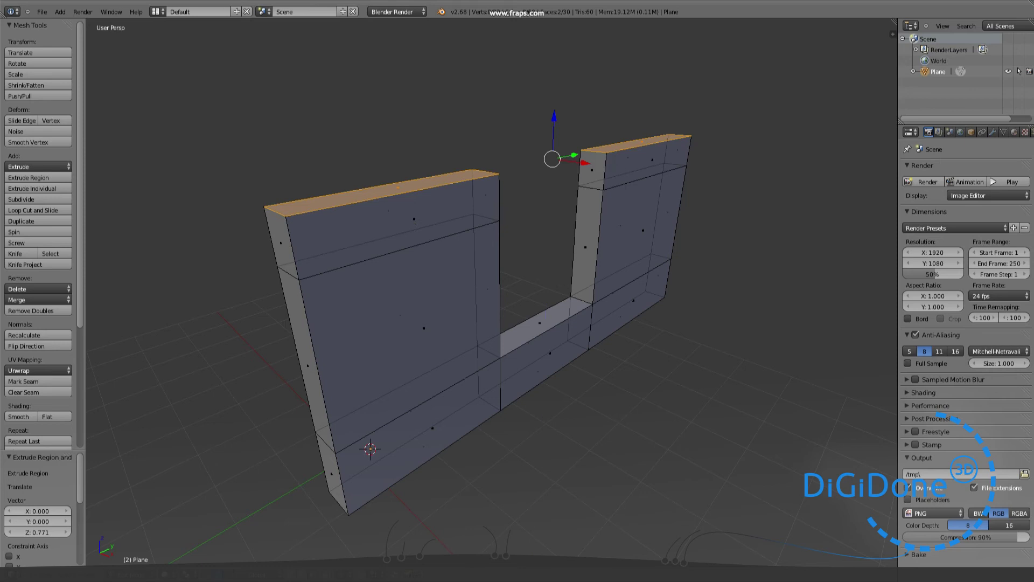
# Select the two inner vertices at the base of the nearer block's top band, facing the opening
pyautogui.moveTo(478, 278); pyautogui.dragTo(507, 292, button='middle')
pyautogui.click(482, 247)
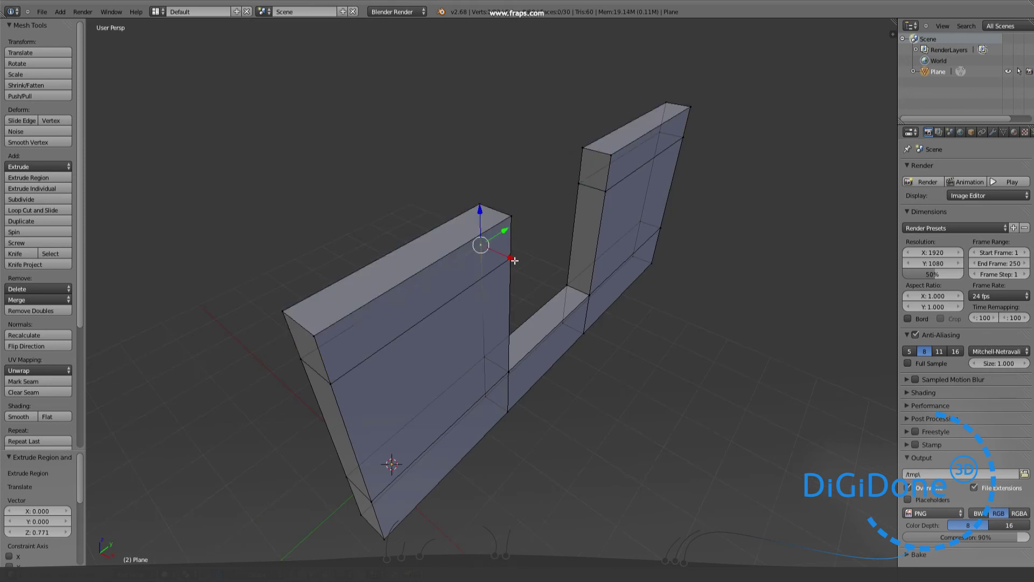
pyautogui.keyDown('shift'); pyautogui.click(513, 259); pyautogui.keyUp('shift')
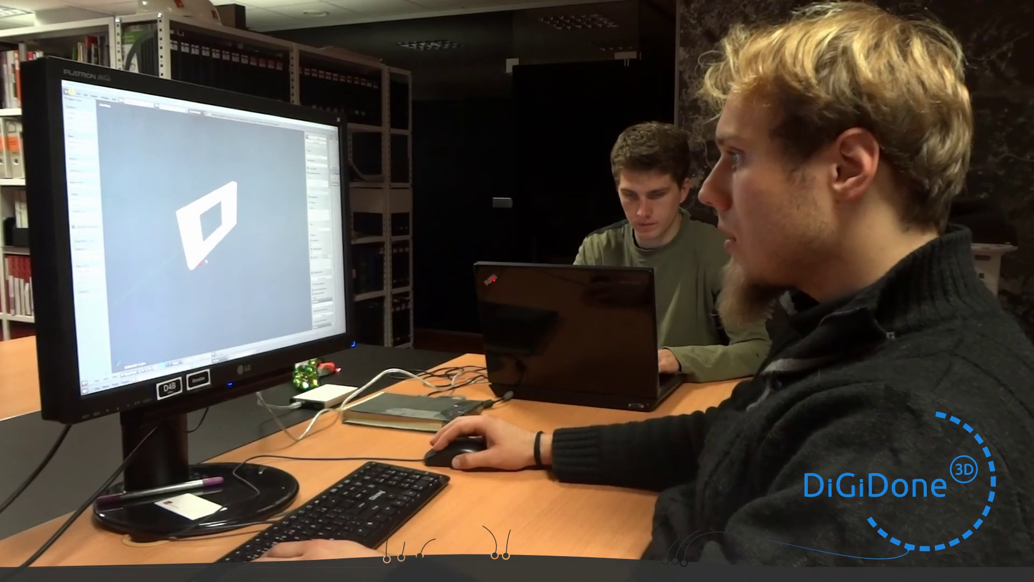
# Add a cube with radius 1.000 and divide it with three evenly spaced vertical loop cuts
pyautogui.press('Return')
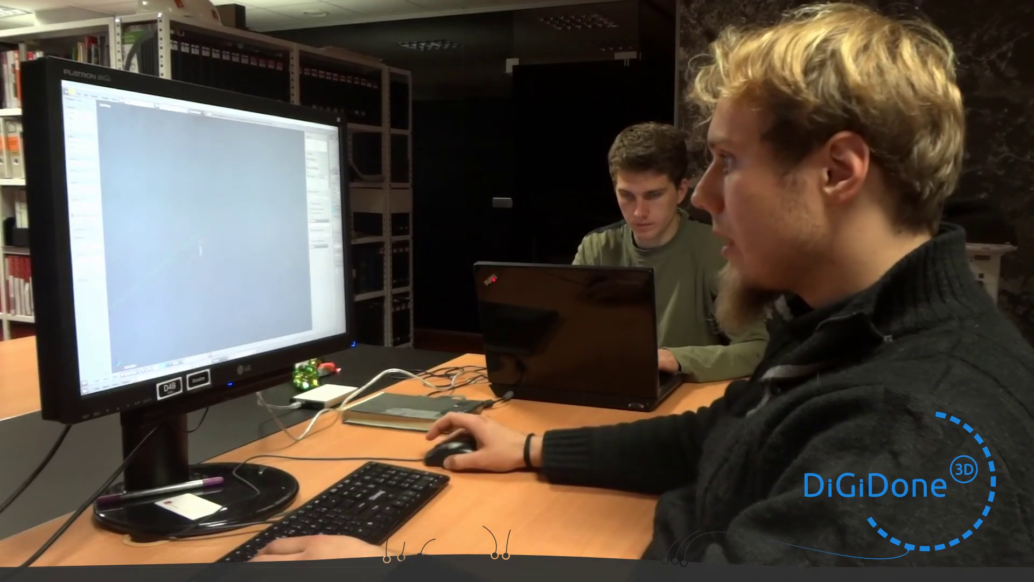
pyautogui.hotkey('shift', 'a')
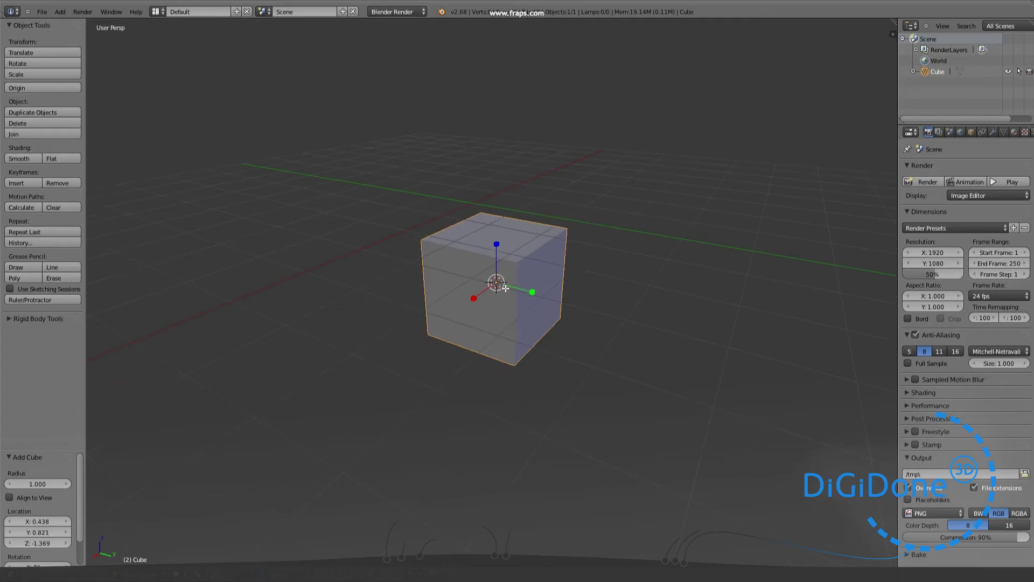
pyautogui.press('Tab')
pyautogui.press('a')
pyautogui.hotkey('ctrl', 'r')
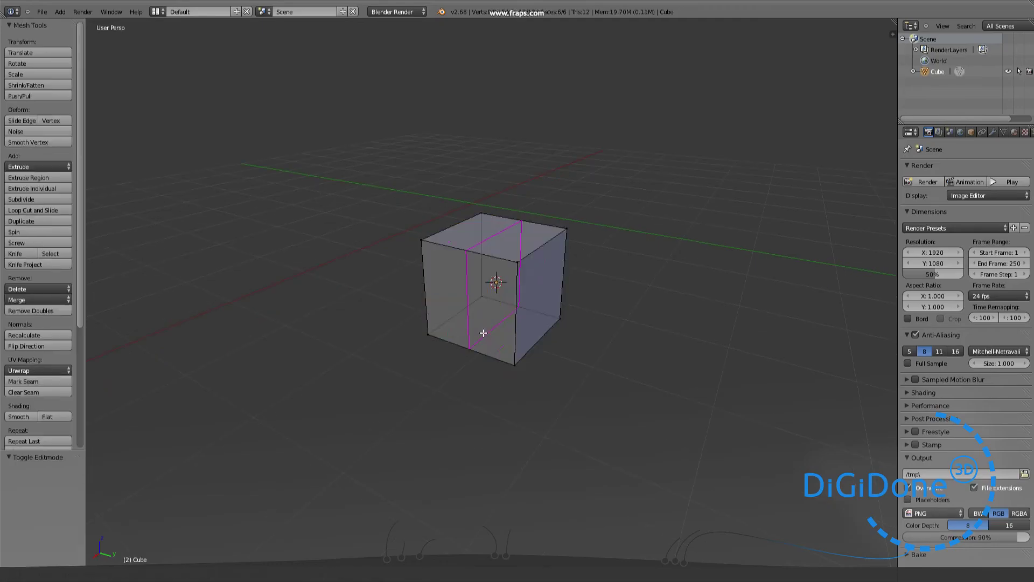
pyautogui.click(483, 333)
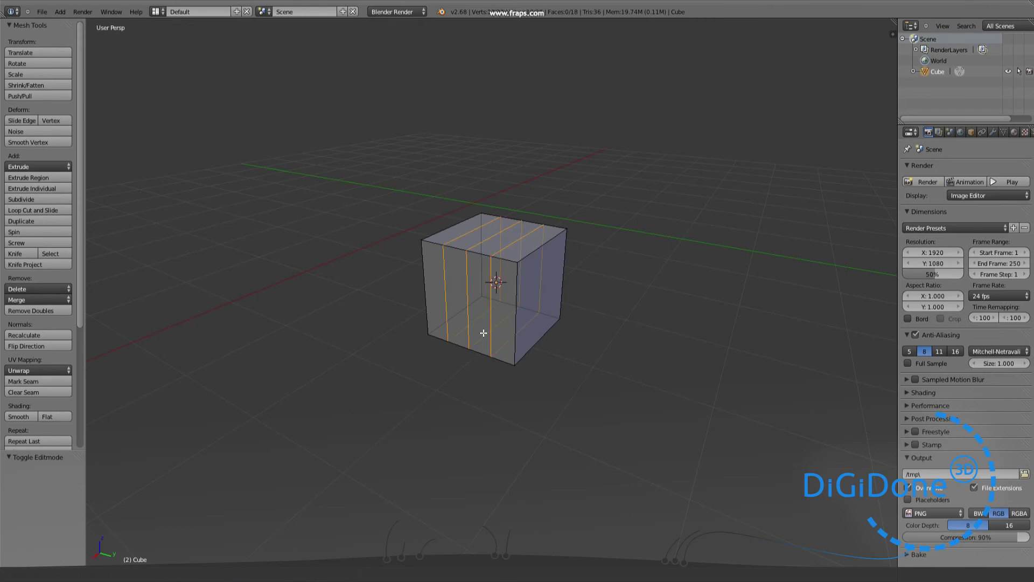
pyautogui.rightClick(483, 332)
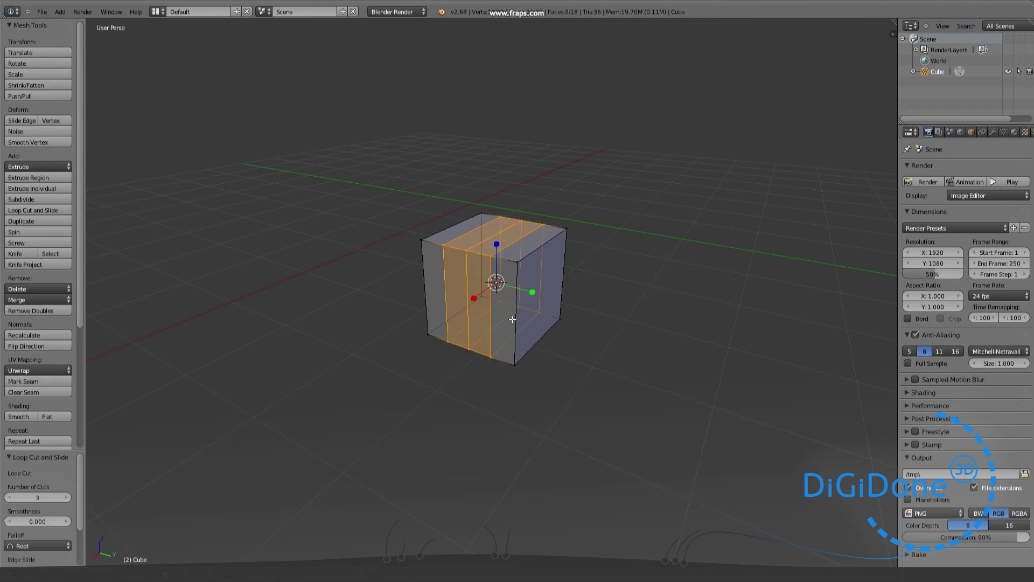
# Add three evenly spaced horizontal loop cuts around the cube
pyautogui.press('a')
pyautogui.hotkey('ctrl', 'r')
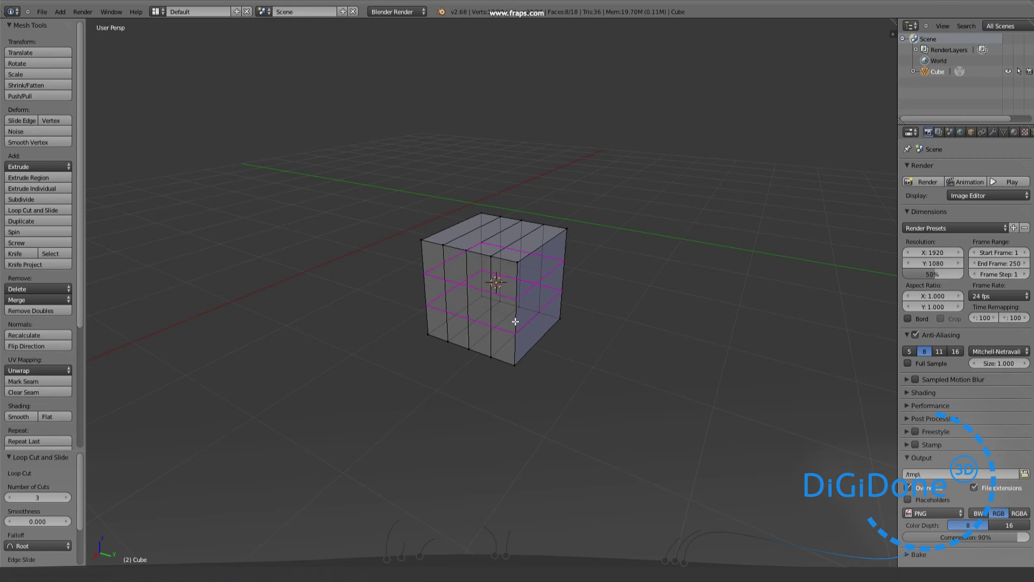
pyautogui.click(515, 321)
pyautogui.rightClick(515, 321)
# Scale the cube's top layer of vertices inward so its upper row tapers
pyautogui.scroll(2, 560, 351)
pyautogui.moveTo(559, 350); pyautogui.dragTo(586, 326, button='middle')
pyautogui.moveTo(296, 118); pyautogui.dragTo(516, 207)
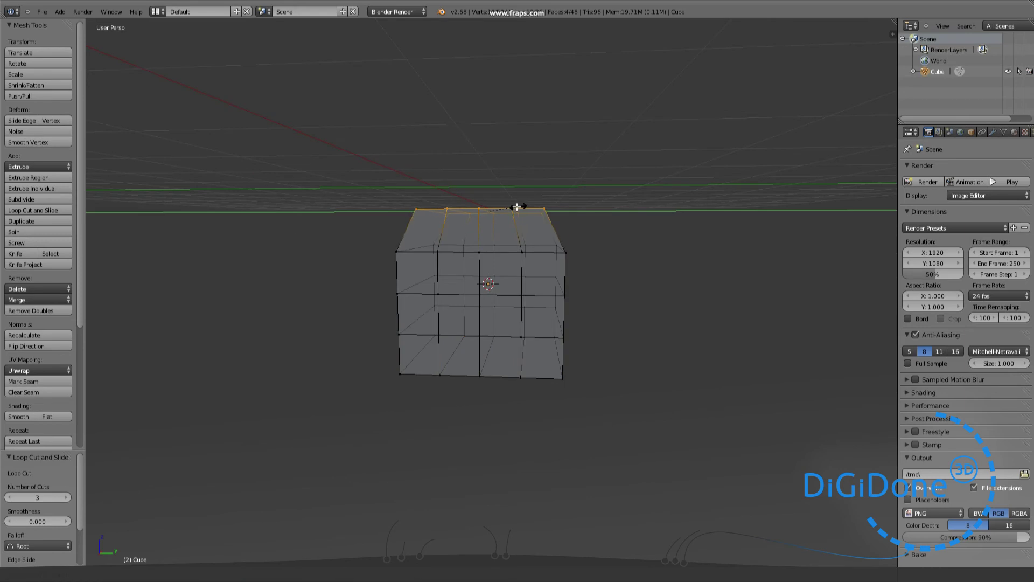
pyautogui.click(514, 214)
# Select the bottom layer of vertices of the subdivided cube
pyautogui.moveTo(557, 320); pyautogui.dragTo(563, 314, button='middle')
pyautogui.moveTo(374, 342); pyautogui.dragTo(657, 413)
pyautogui.moveTo(658, 414); pyautogui.dragTo(658, 413)
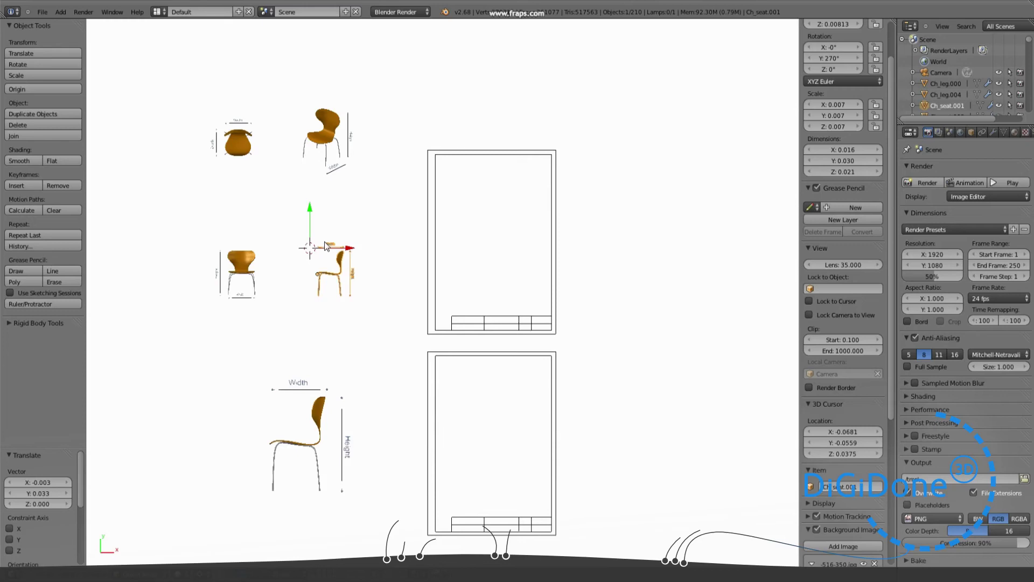
# Move the small side-view and front-view chairs with their dimensions side by side into the lower half of the upper drawing sheet
pyautogui.press('g')
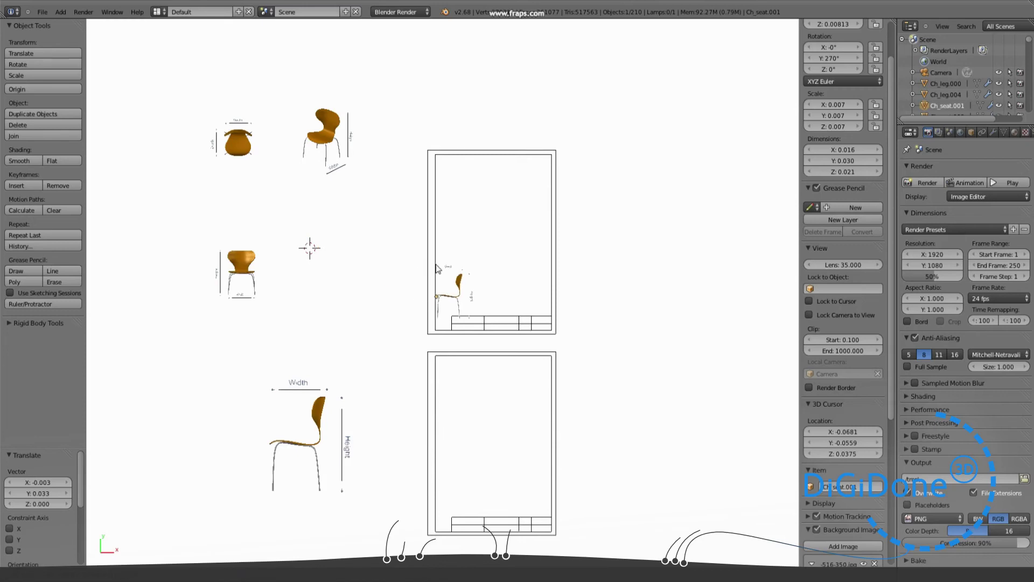
pyautogui.click(496, 254)
pyautogui.rightClick(315, 240)
pyautogui.press('g')
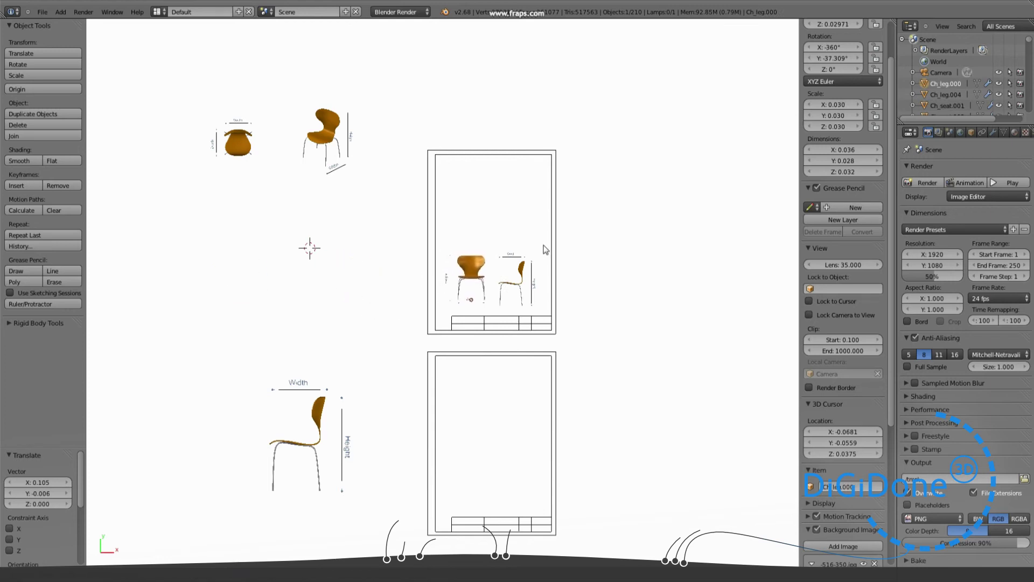
pyautogui.click(536, 259)
# Move the perspective chair view with its dimensions into the upper sheet, above the side view
pyautogui.scroll(2, 393, 248)
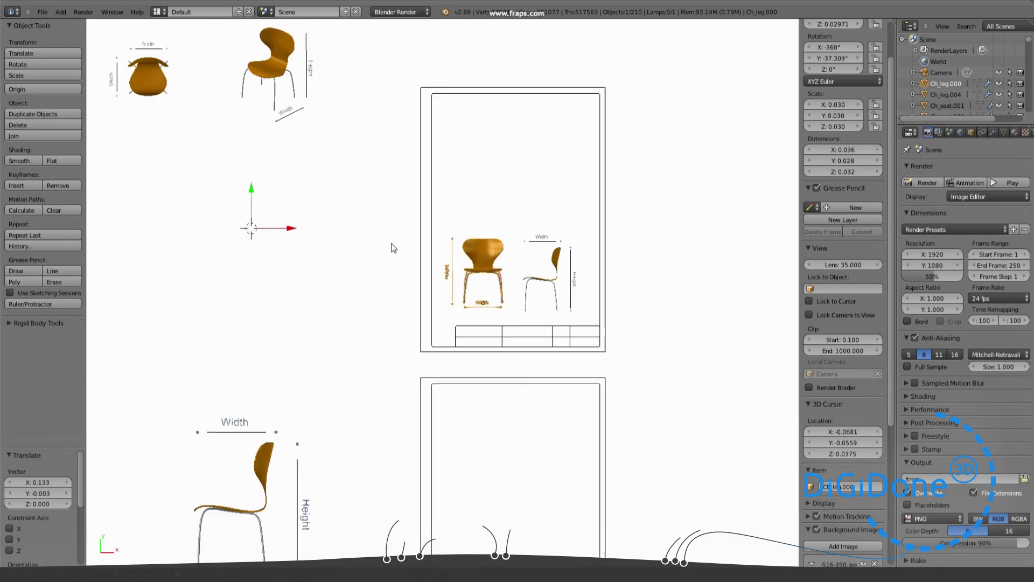
pyautogui.keyDown('shift'); pyautogui.moveTo(391, 244); pyautogui.dragTo(378, 305, button='middle'); pyautogui.keyUp('shift')
pyautogui.rightClick(259, 130)
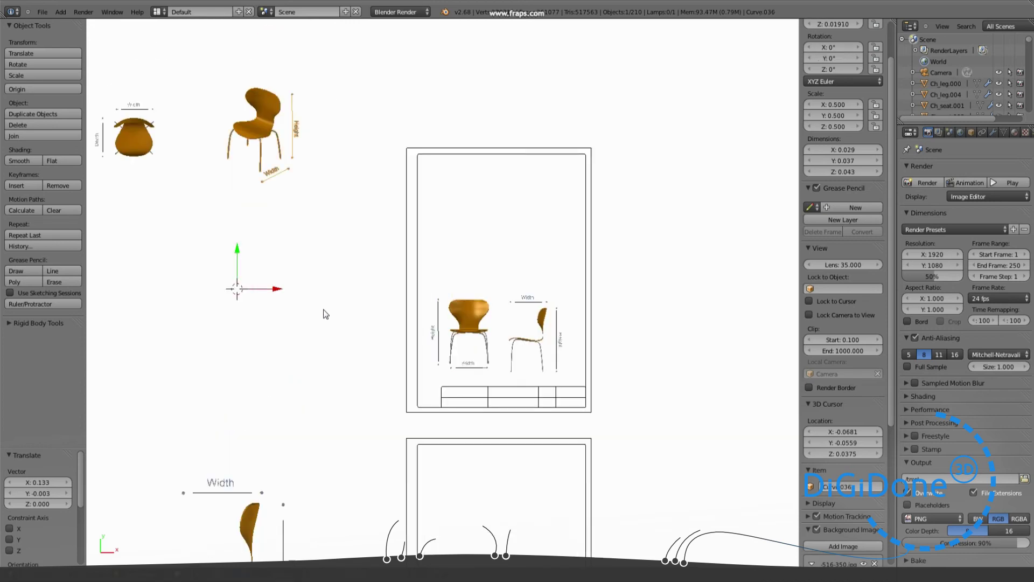
pyautogui.press('g')
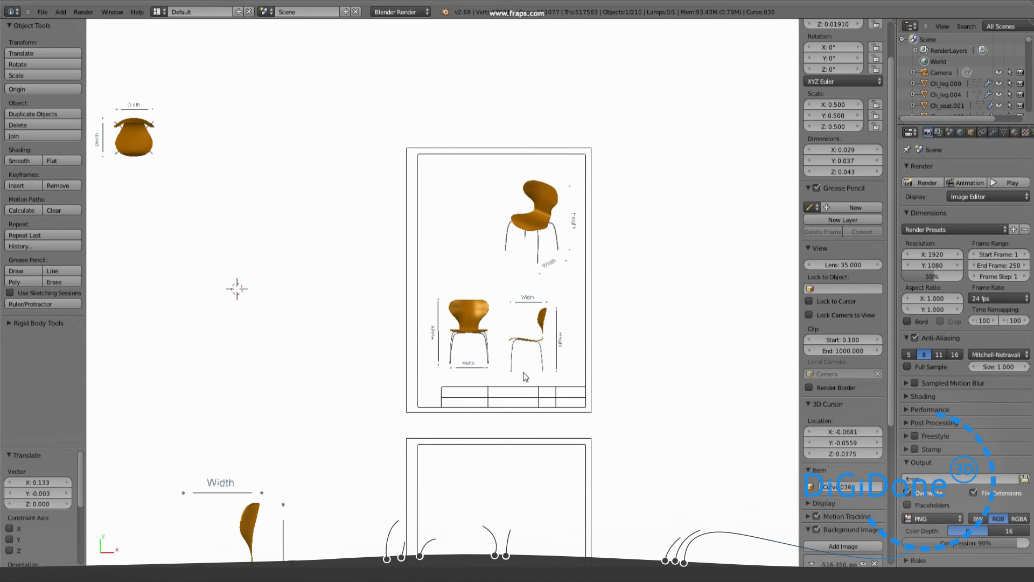
pyautogui.click(271, 195)
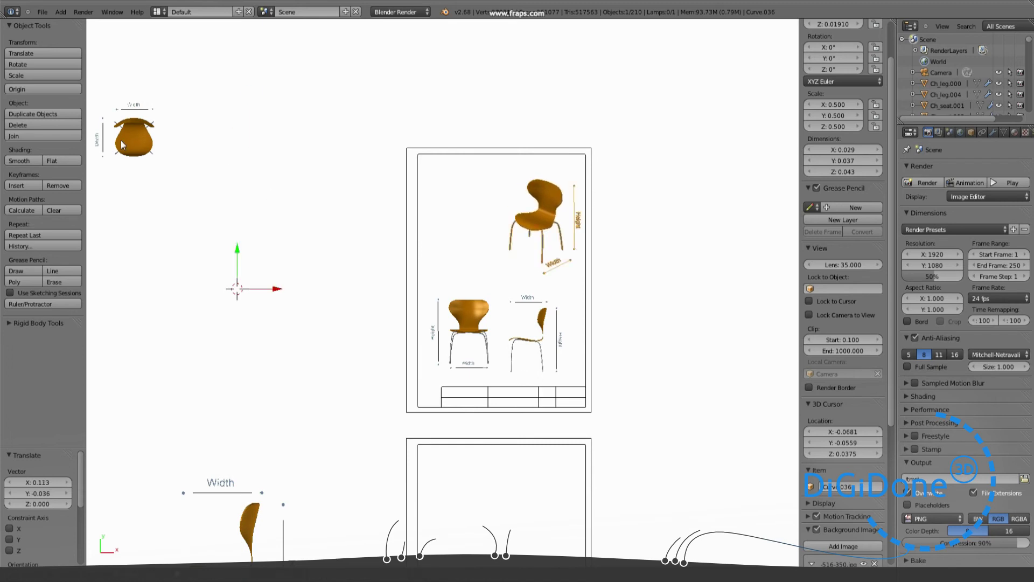
# Move the top-view chair with its dimensions into the upper sheet, above the front view and beside the perspective view
pyautogui.press('a')
pyautogui.rightClick(245, 287)
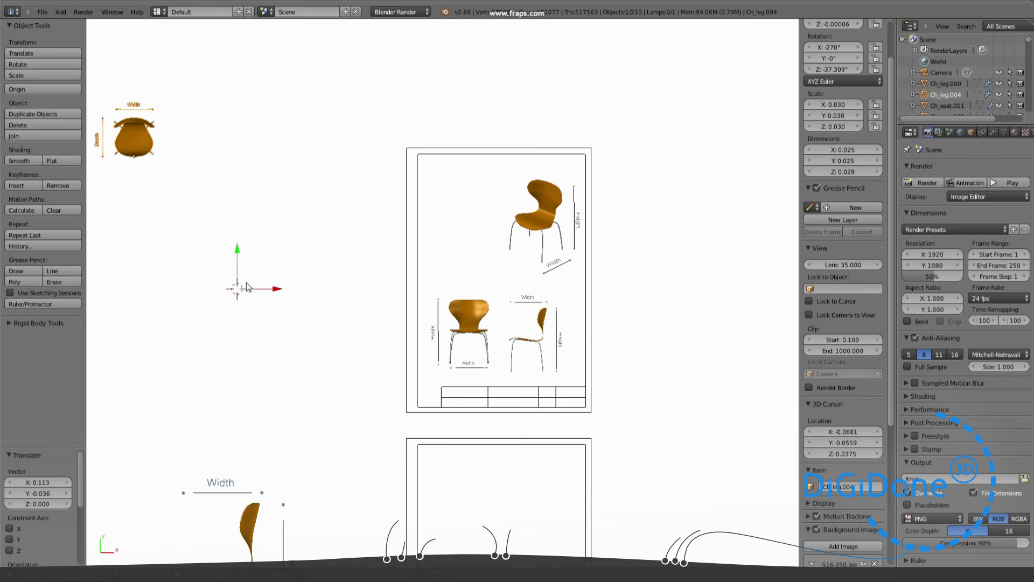
pyautogui.press('g')
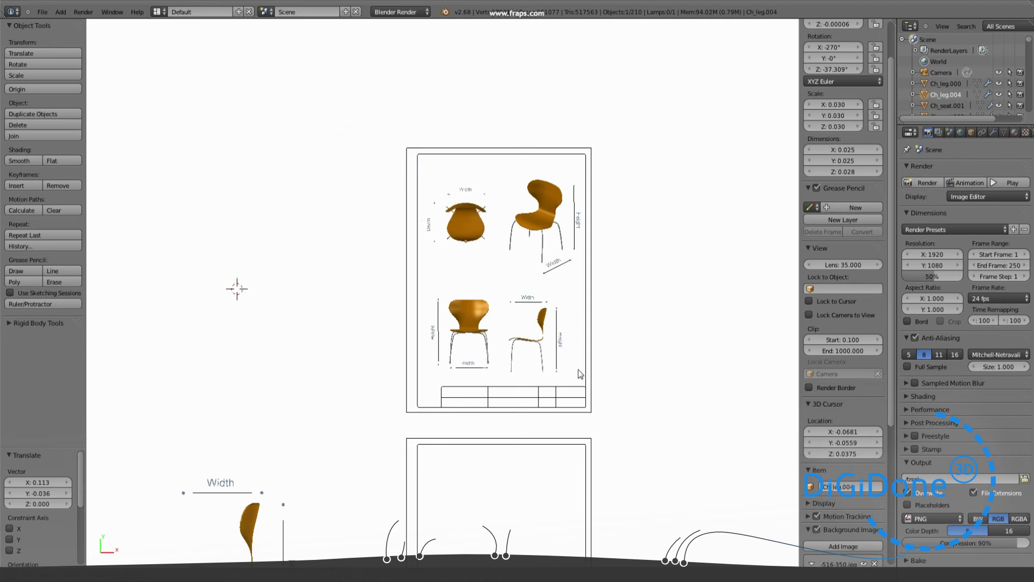
pyautogui.click(537, 439)
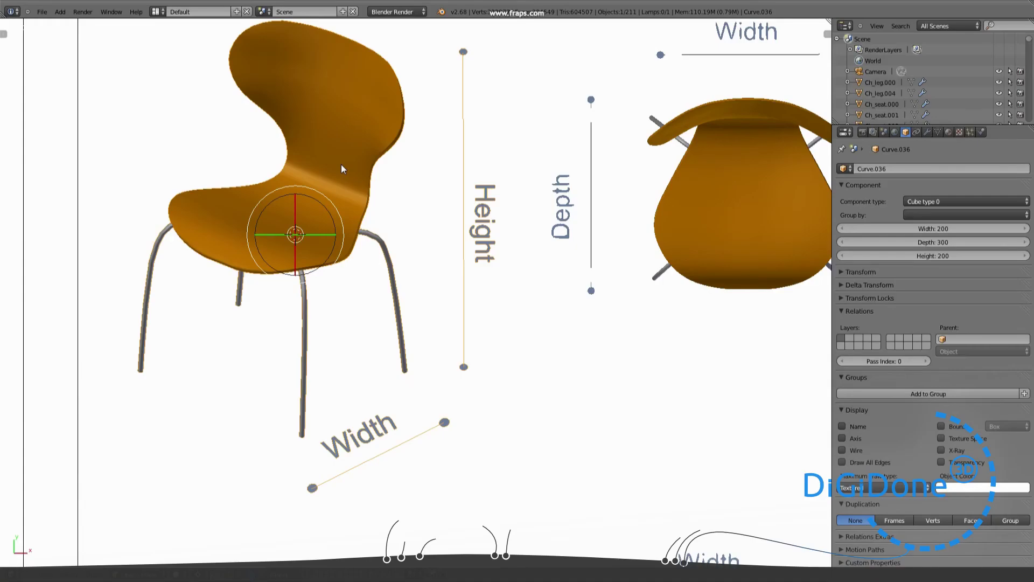
# Examine the dimensioned chair views on the upper sheet and the large side view on the lower sheet
pyautogui.press('Tab')
pyautogui.press('Tab')
pyautogui.scroll(-4, 602, 317)
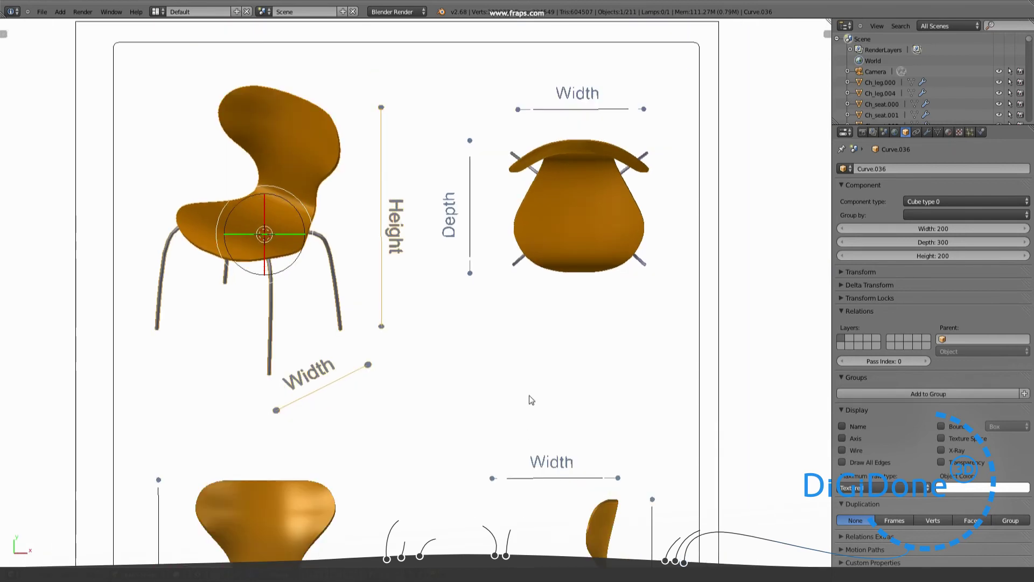
pyautogui.keyDown('shift'); pyautogui.moveTo(531, 357); pyautogui.dragTo(548, 281, button='middle'); pyautogui.keyUp('shift')
pyautogui.scroll(-4, 548, 281)
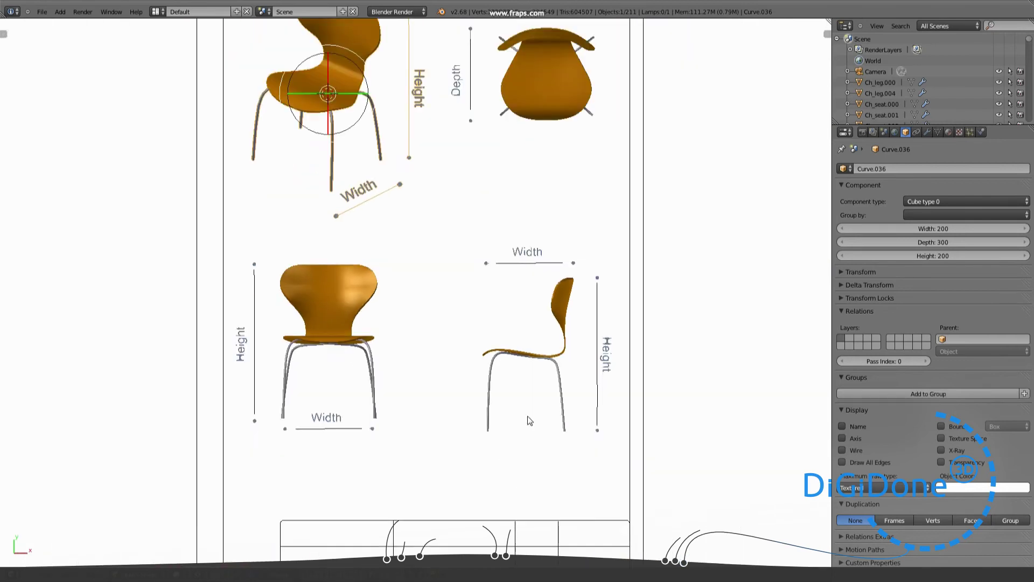
pyautogui.keyDown('shift'); pyautogui.moveTo(526, 362); pyautogui.dragTo(532, 182, button='middle'); pyautogui.keyUp('shift')
pyautogui.scroll(3, 532, 181)
pyautogui.keyDown('shift'); pyautogui.moveTo(521, 411); pyautogui.dragTo(519, 166, button='middle'); pyautogui.keyUp('shift')
pyautogui.keyDown('shift'); pyautogui.moveTo(467, 374); pyautogui.dragTo(465, 357, button='middle'); pyautogui.keyUp('shift')
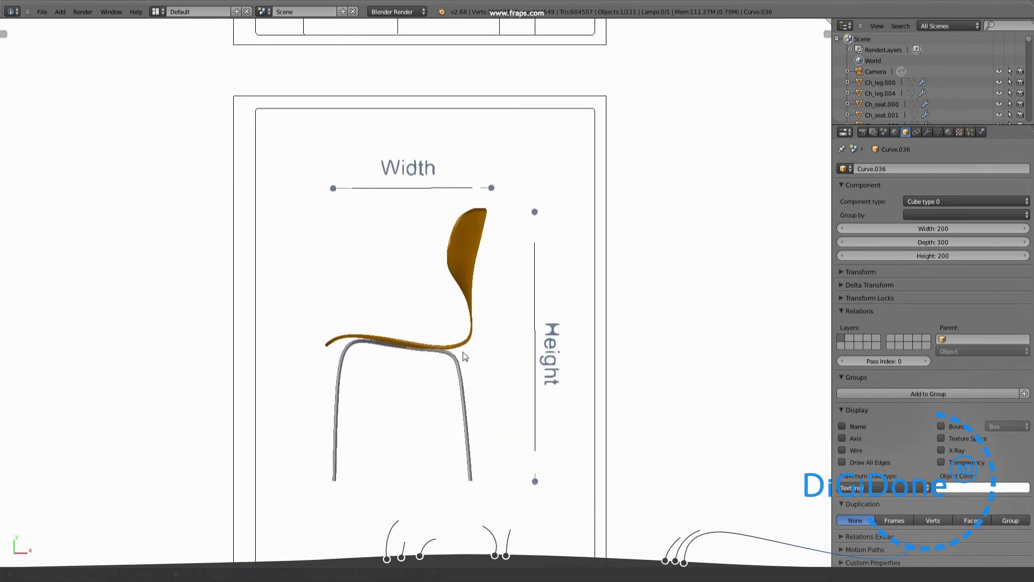
pyautogui.scroll(1, 466, 352)
pyautogui.keyDown('shift'); pyautogui.moveTo(466, 347); pyautogui.dragTo(475, 275, button='middle'); pyautogui.keyUp('shift')
pyautogui.scroll(-5, 475, 275)
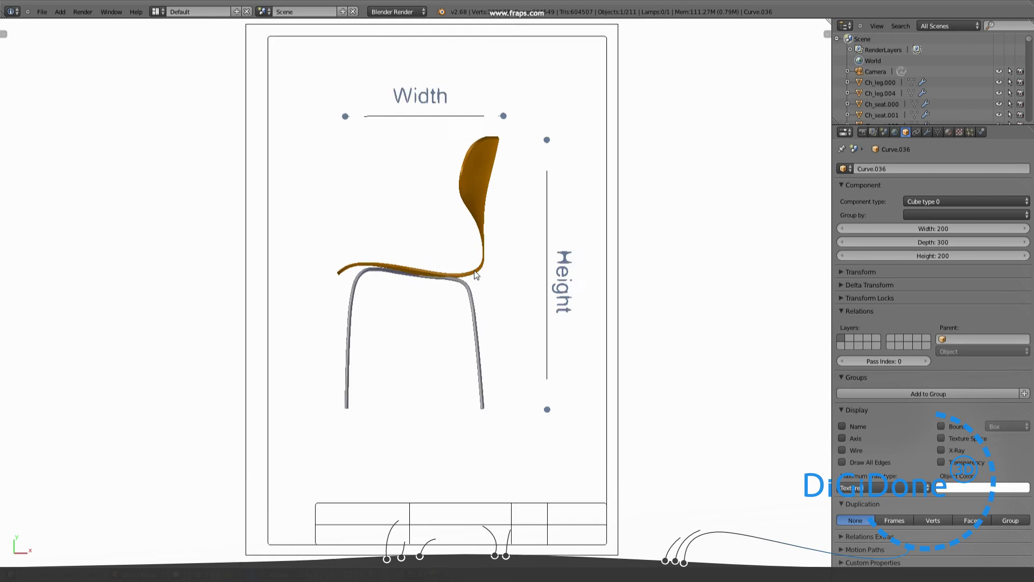
pyautogui.keyDown('shift'); pyautogui.moveTo(496, 211); pyautogui.dragTo(508, 323, button='middle'); pyautogui.keyUp('shift')
pyautogui.scroll(-1, 538, 301)
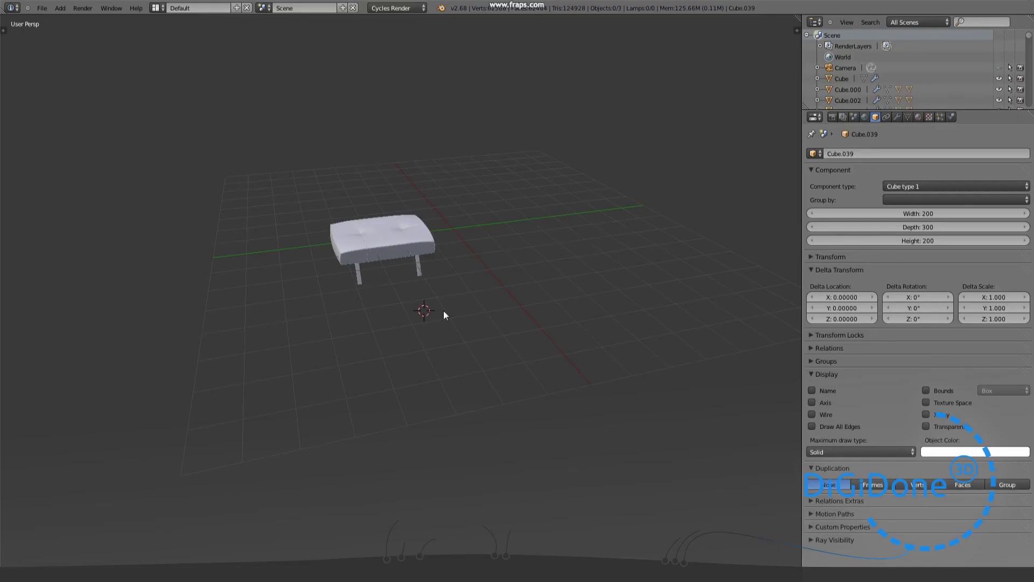
# Change the component type of Cube.039 to Cube type 2
pyautogui.moveTo(444, 310); pyautogui.dragTo(805, 231, button='middle')
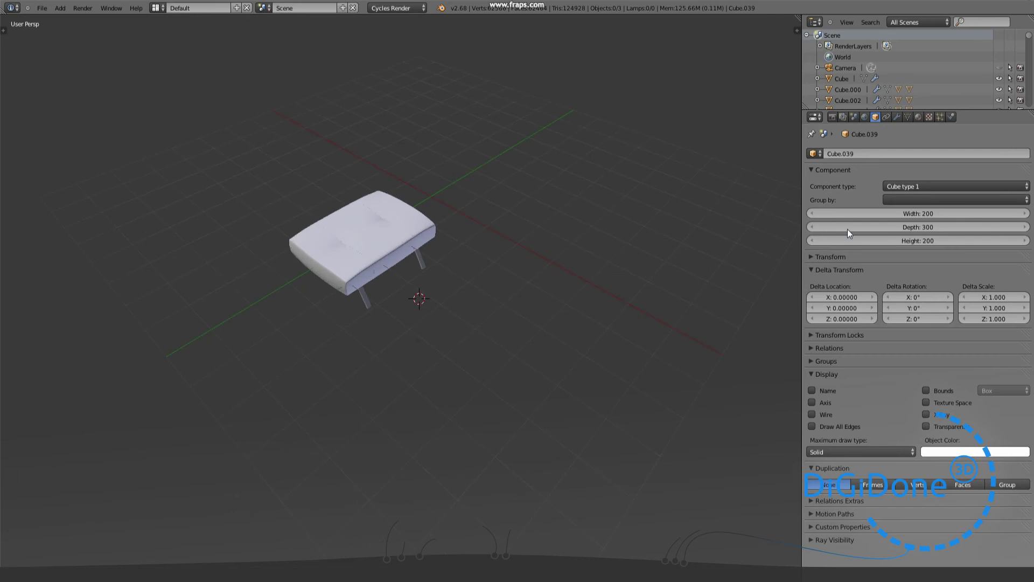
pyautogui.click(911, 184)
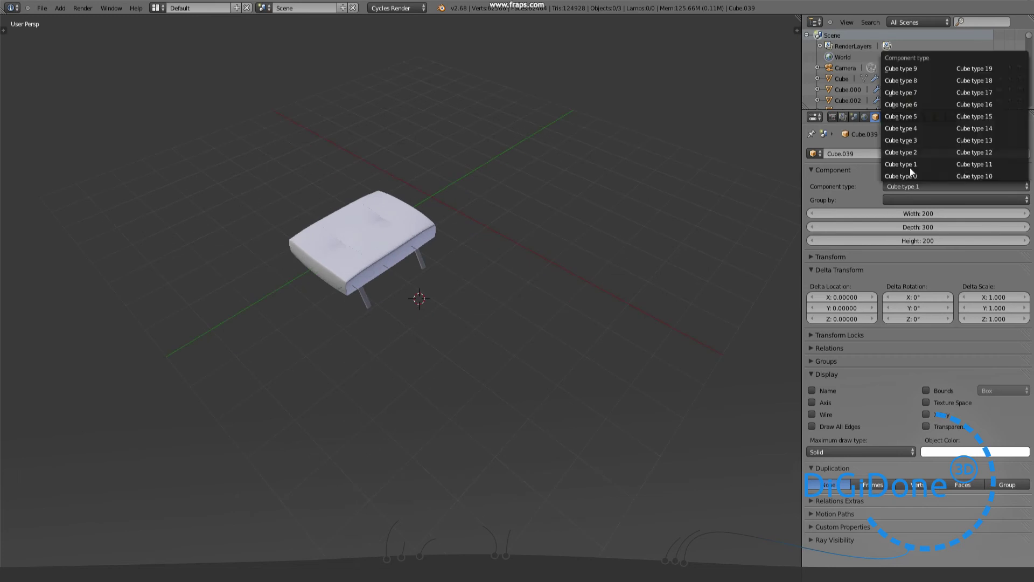
pyautogui.click(911, 153)
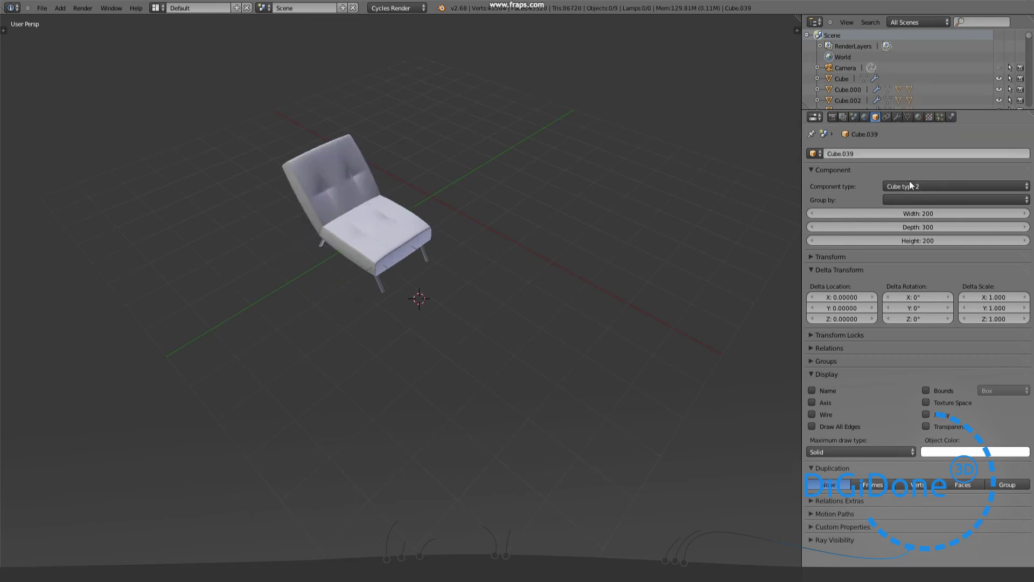
# Switch the component type of Cube.039 to Cube type 3, followed by Cube type 4
pyautogui.click(914, 184)
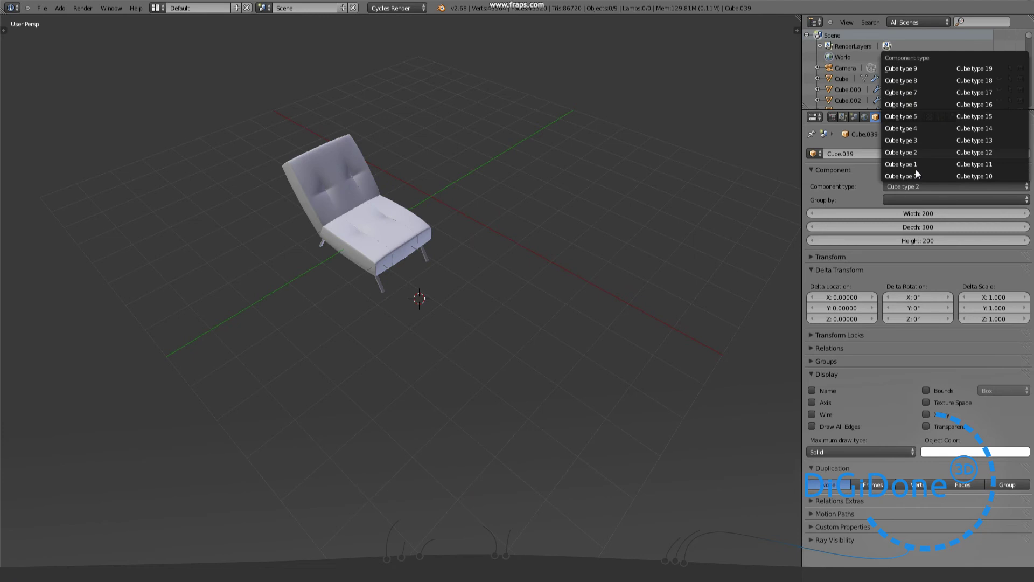
pyautogui.click(915, 141)
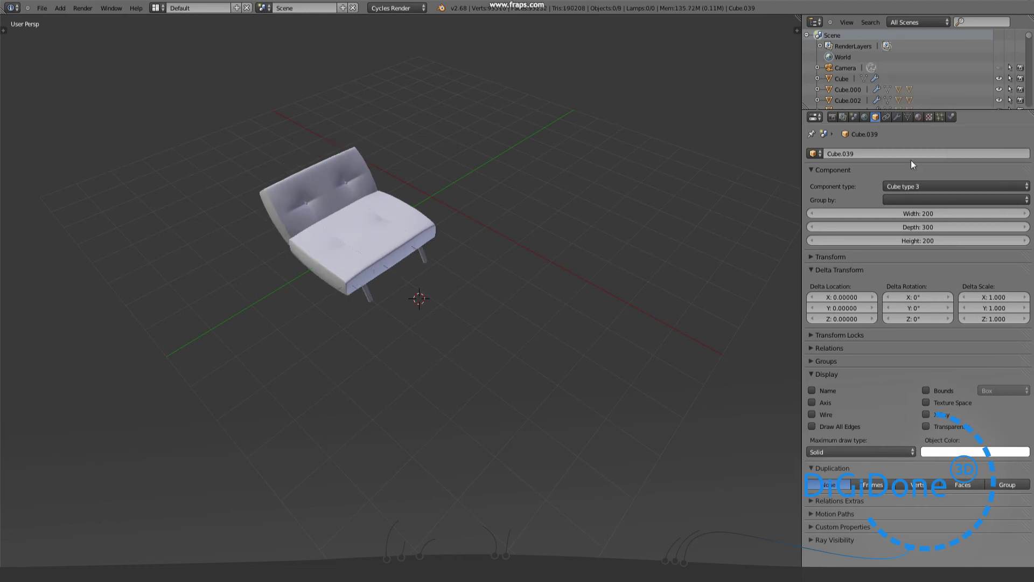
pyautogui.click(921, 187)
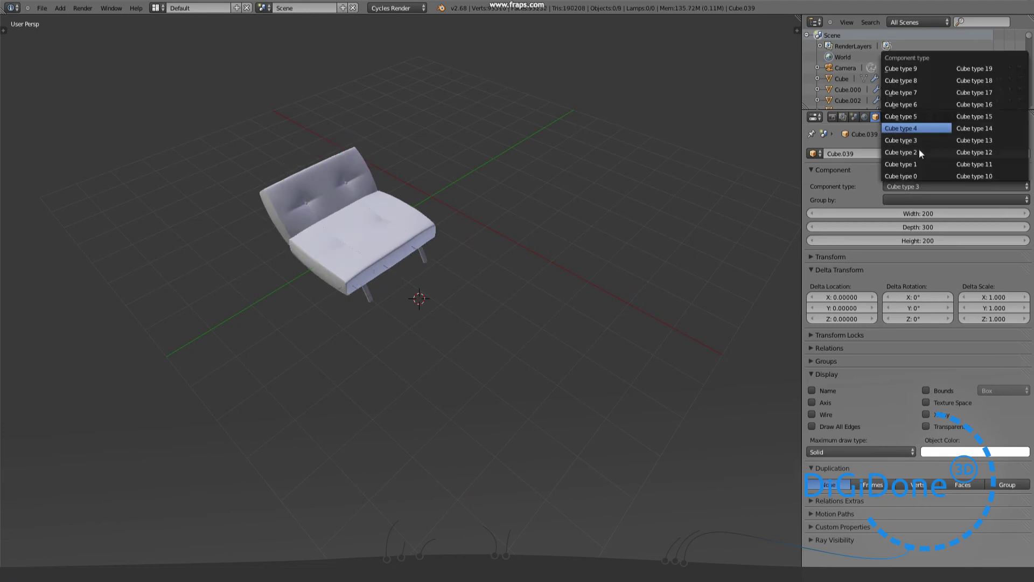
pyautogui.click(919, 150)
# Switch the component type of Cube.039 to Cube type 5, followed by Cube type 6
pyautogui.click(916, 185)
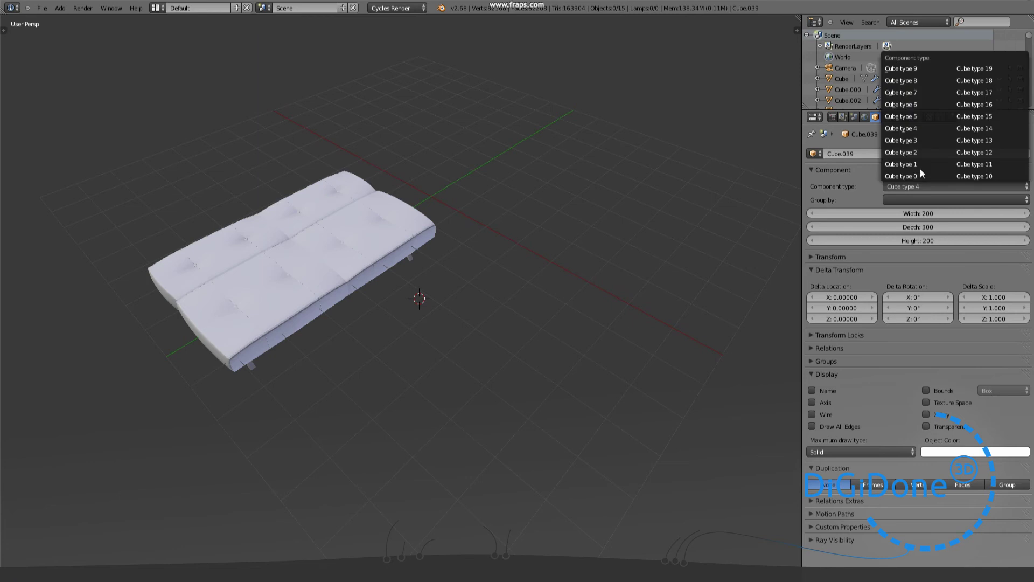
pyautogui.click(915, 120)
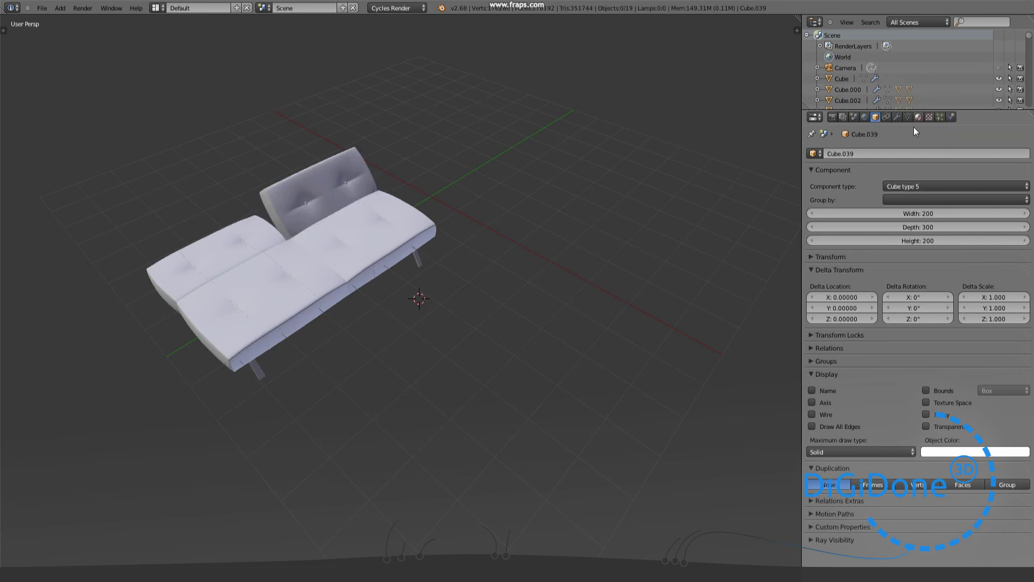
pyautogui.click(907, 183)
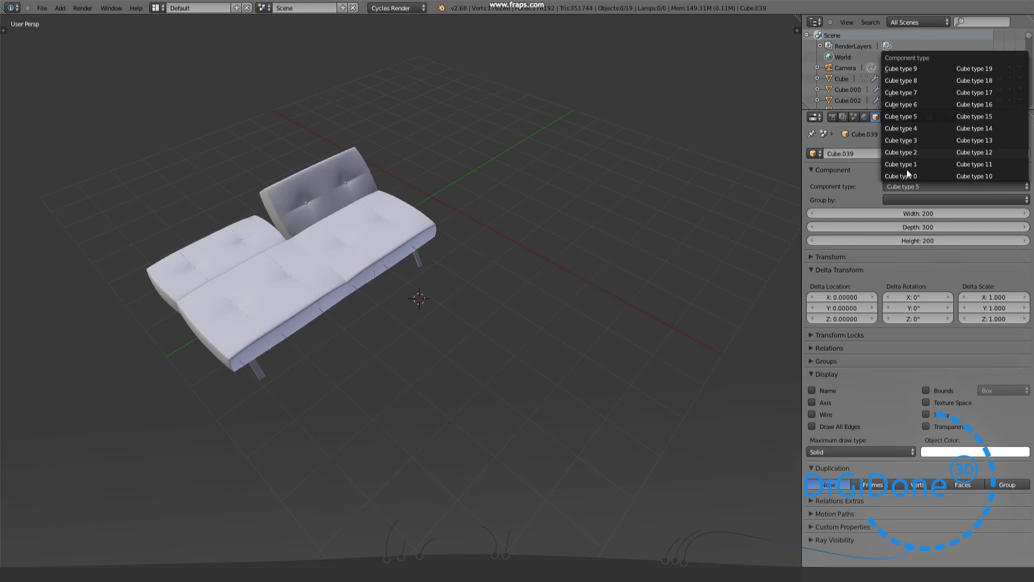
pyautogui.click(899, 104)
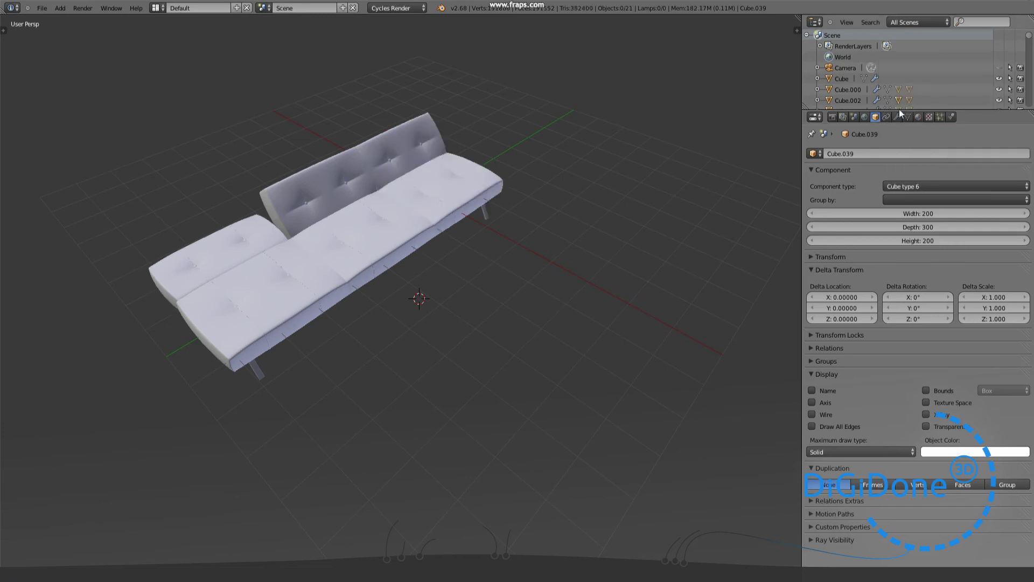
# Set the component type of Cube.039 to Cube type 7 and inspect the resulting sofa
pyautogui.click(912, 183)
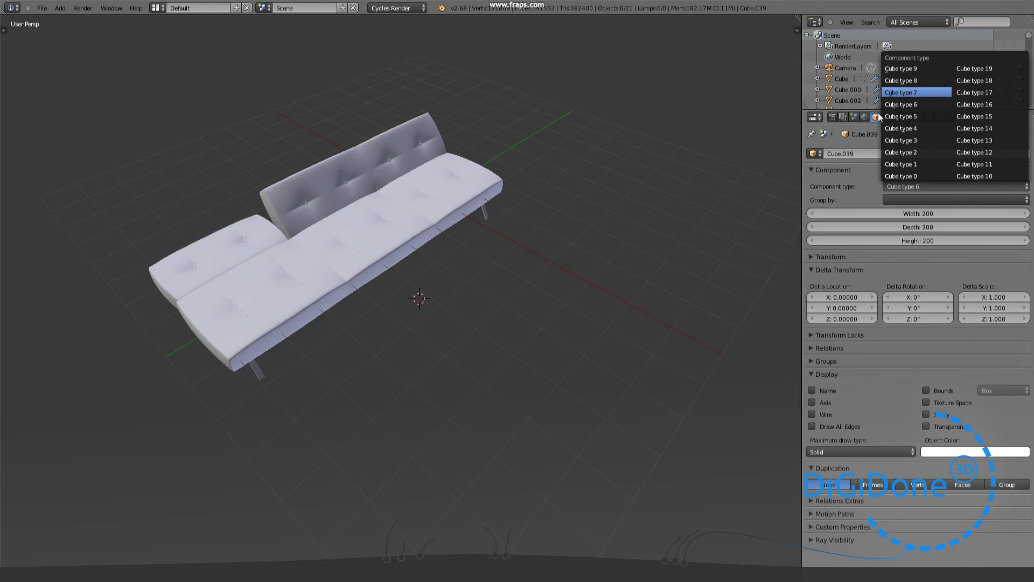
pyautogui.press('Return')
pyautogui.scroll(-2, 460, 331)
pyautogui.moveTo(453, 305); pyautogui.dragTo(419, 338, button='middle')
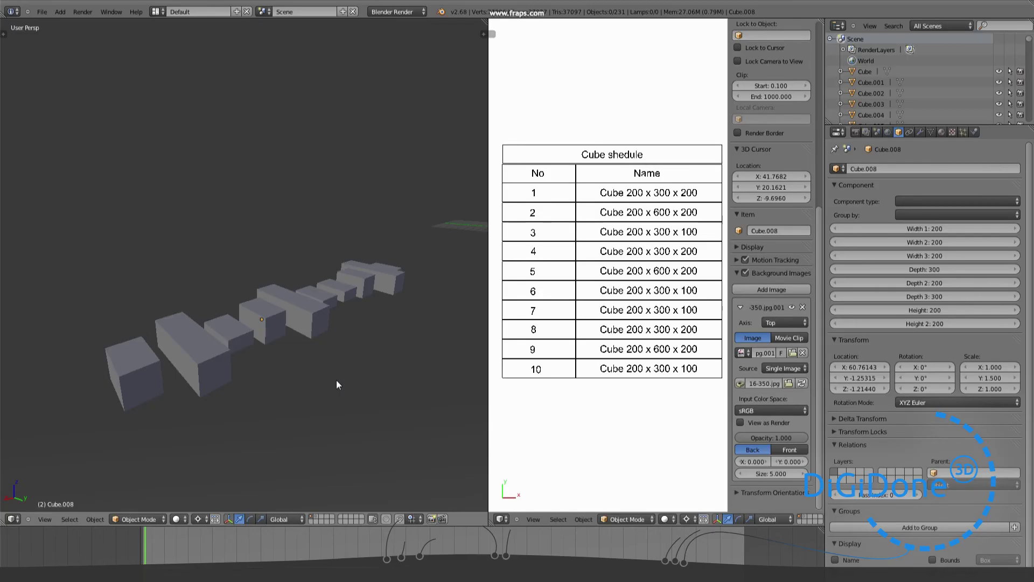
pyautogui.moveTo(336, 380); pyautogui.dragTo(269, 384, button='middle')
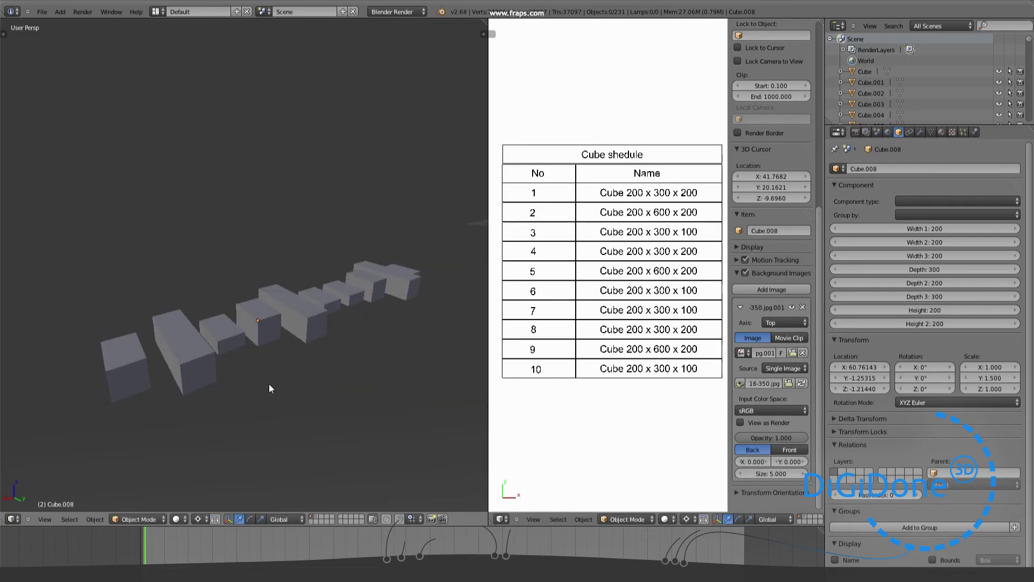